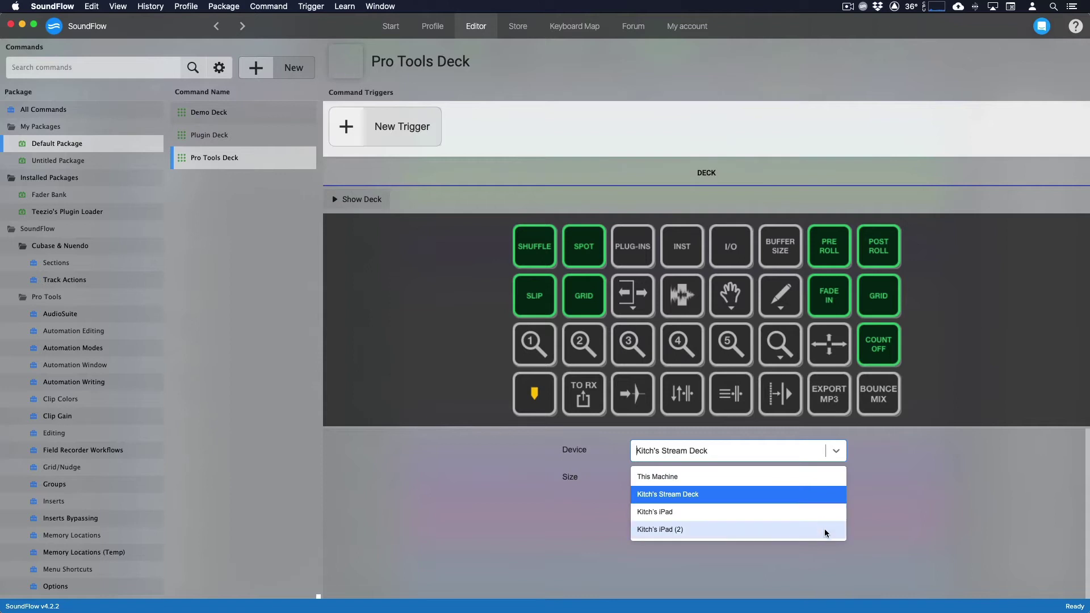
pyautogui.click(827, 479)
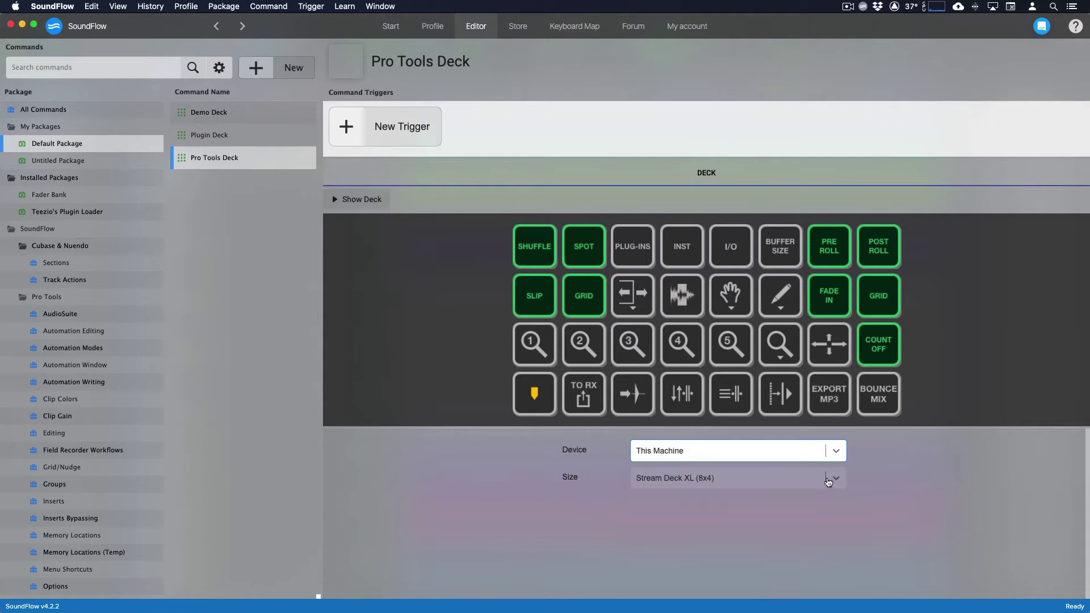
pyautogui.click(381, 209)
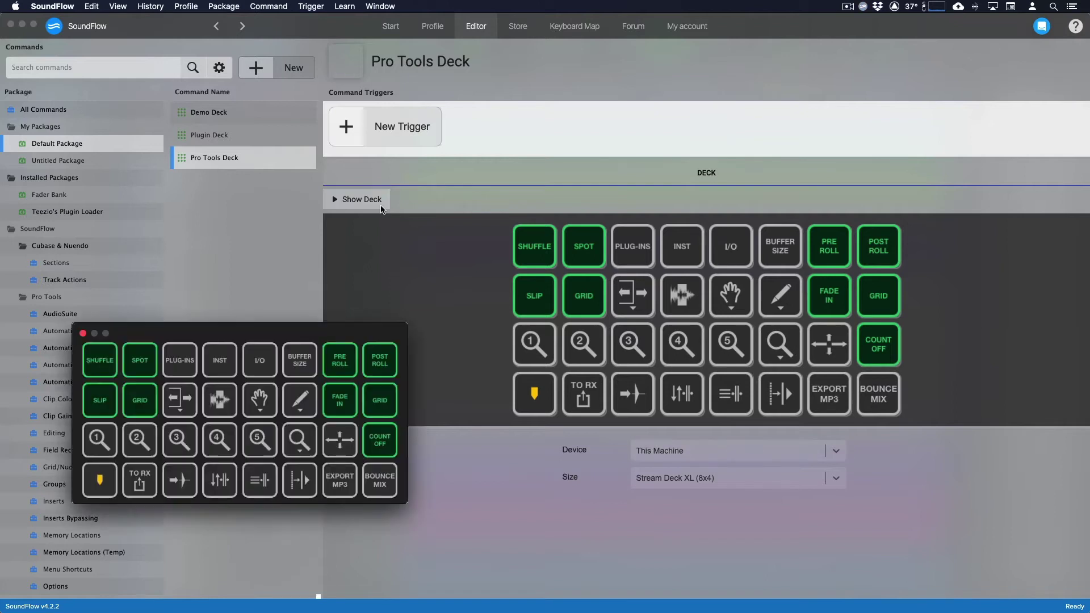
pyautogui.moveTo(339, 328)
pyautogui.mouseDown()
pyautogui.moveTo(355, 316)
pyautogui.moveTo(355, 335)
pyautogui.moveTo(348, 326)
pyautogui.mouseUp()
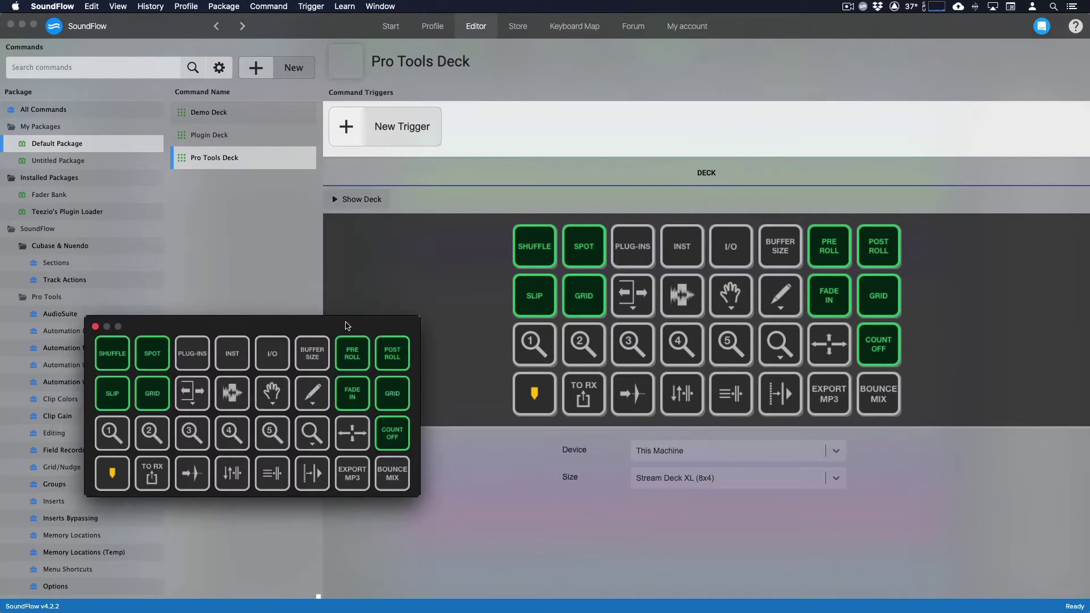
pyautogui.click(95, 327)
# Give the Demo Deck a custom size of 30 columns and 30 rows.
pyautogui.click(254, 115)
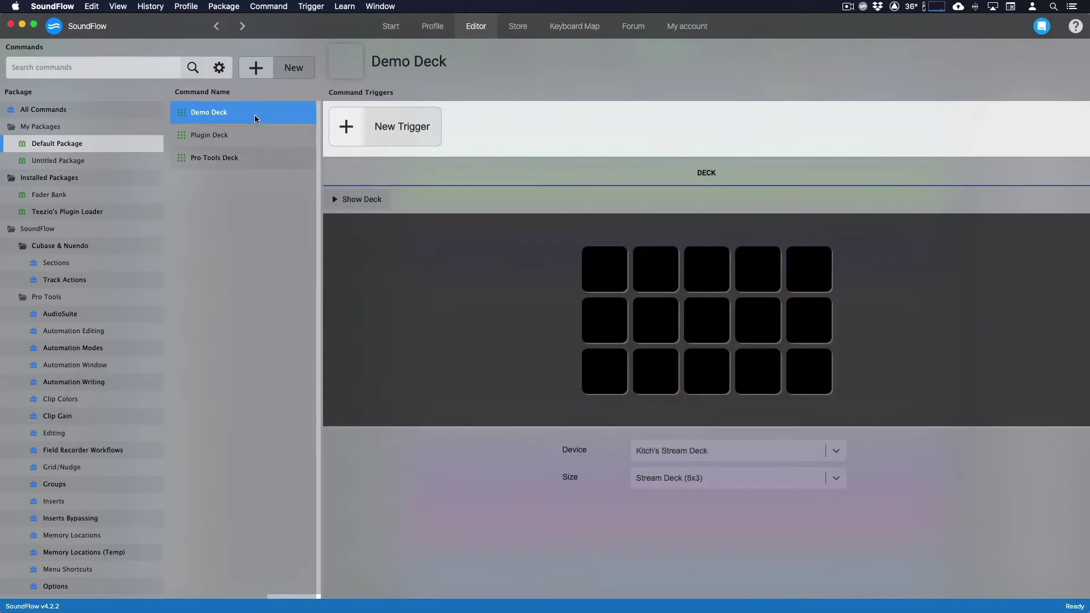
pyautogui.click(834, 481)
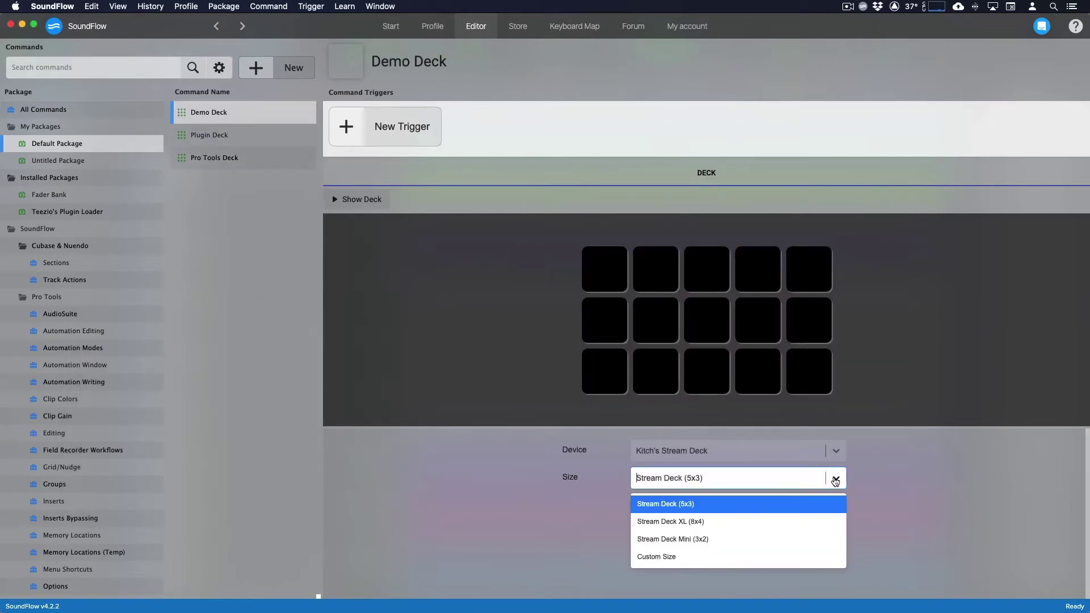
pyautogui.click(833, 562)
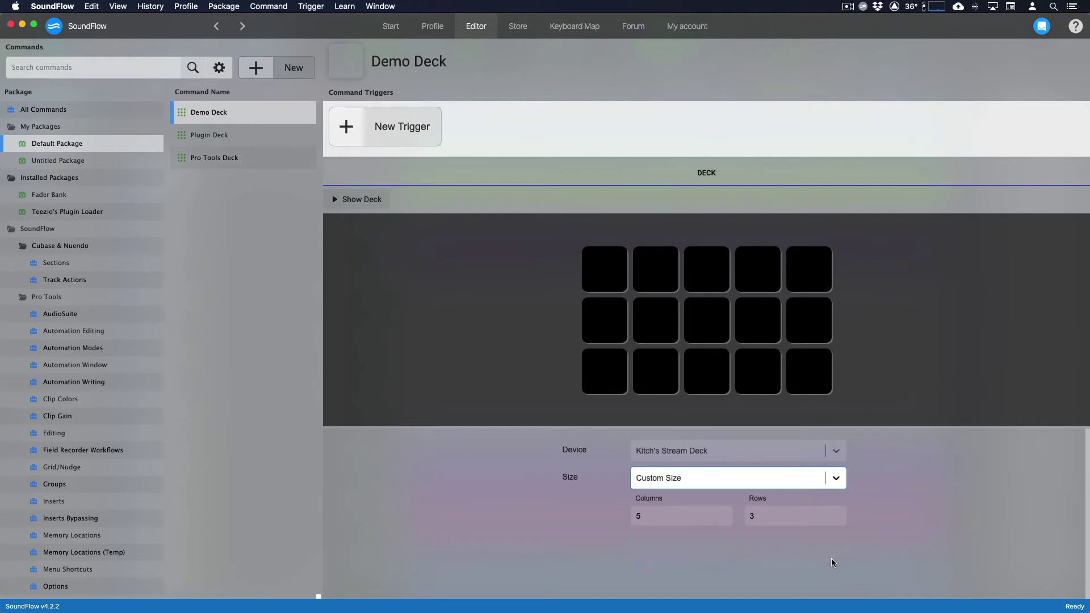
pyautogui.click(704, 517)
pyautogui.press('BackSpace')
pyautogui.write('30')
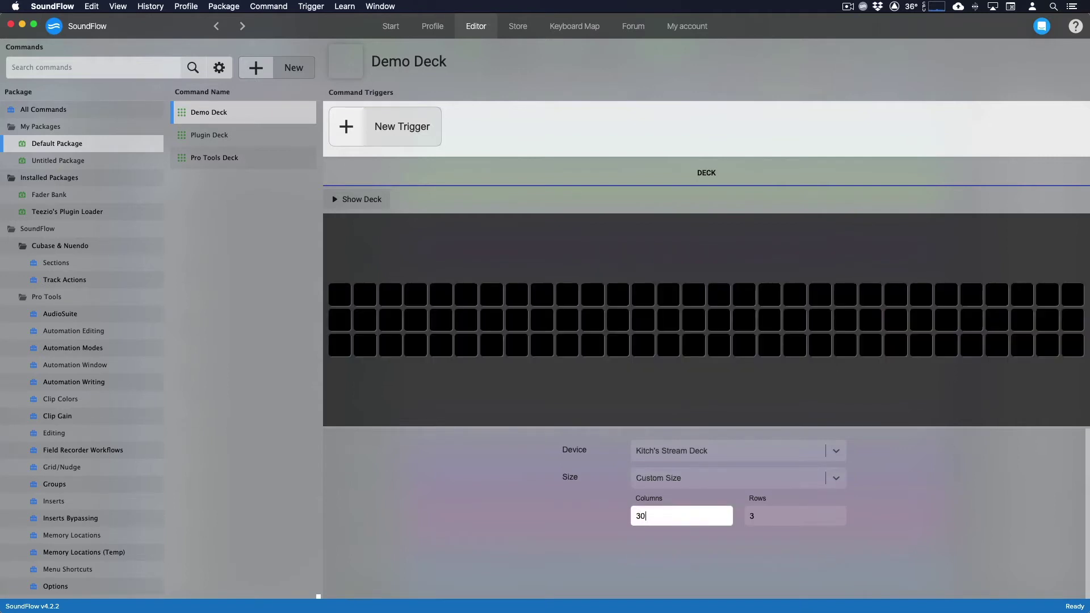
pyautogui.press('Tab')
pyautogui.write('30')
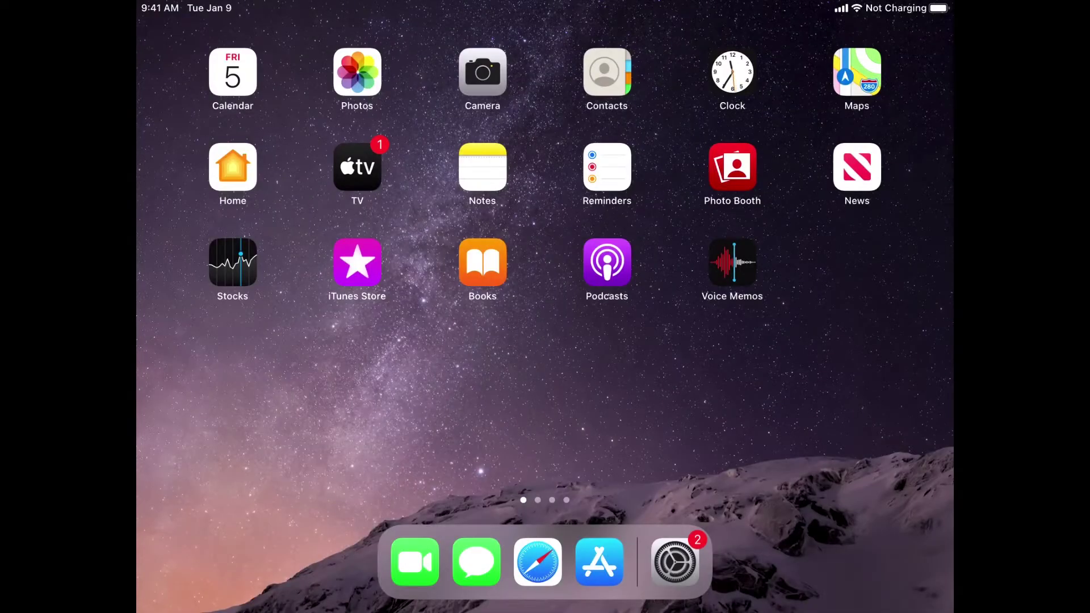
# On the iPad, search the App Store for "soundflow" and download the SoundFlow app.
pyautogui.click(599, 562)
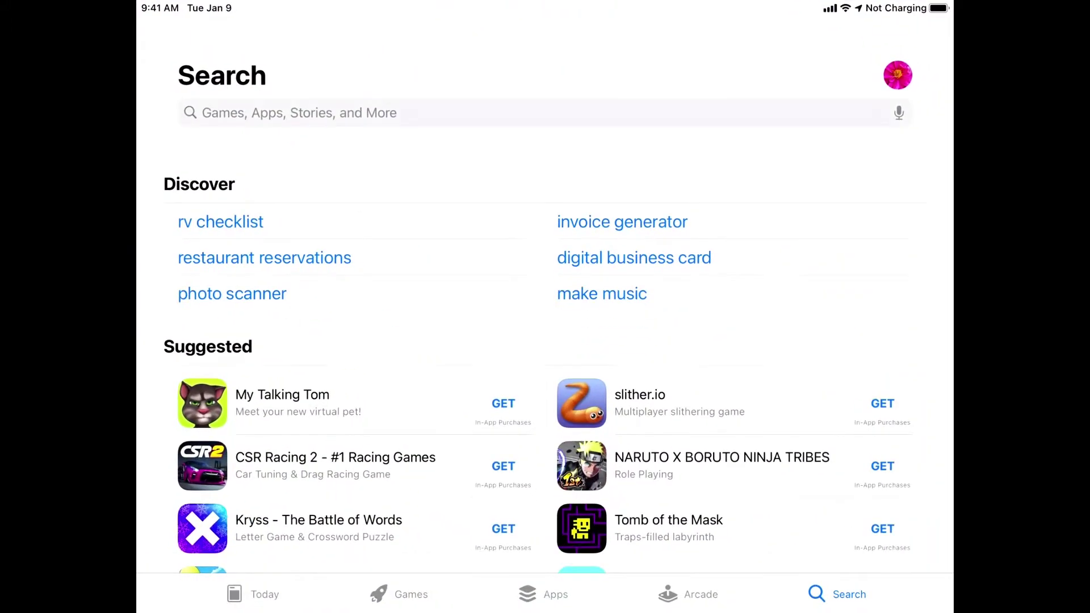
pyautogui.click(397, 111)
pyautogui.write('soun')
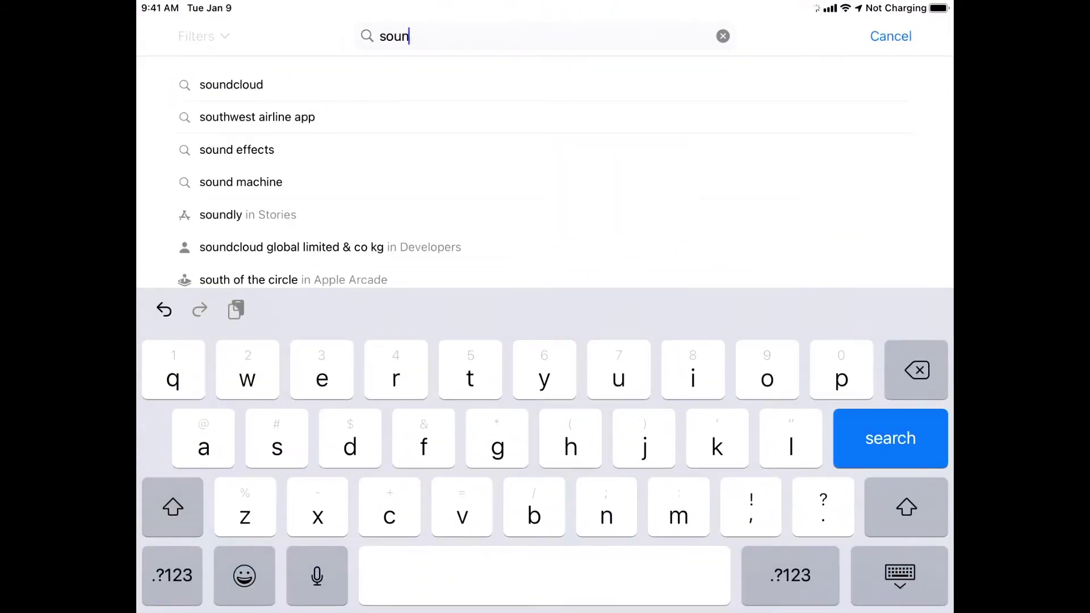
pyautogui.write('dflow')
pyautogui.press('Return')
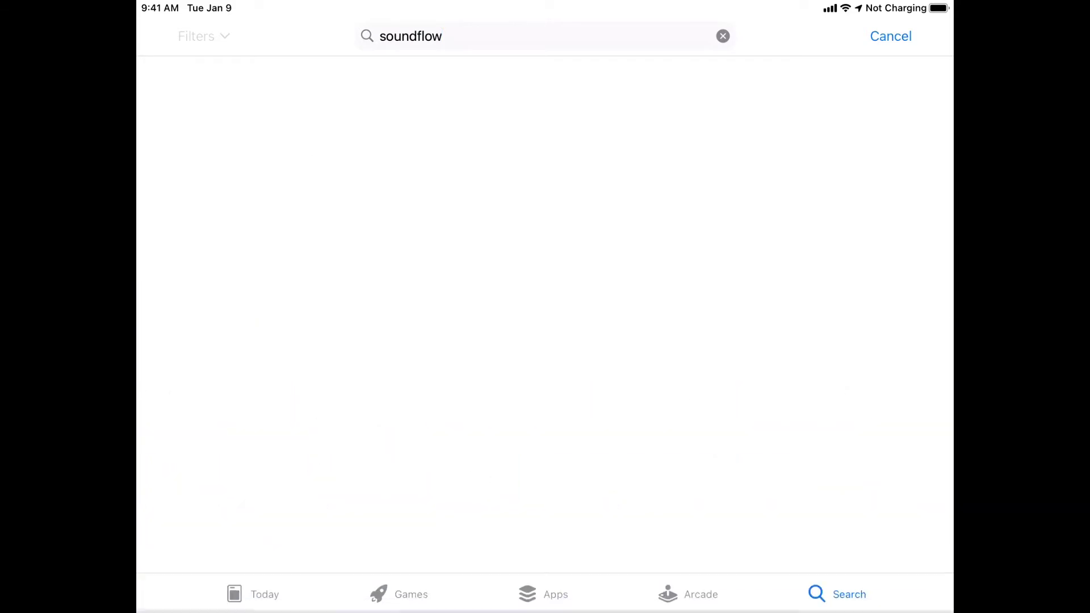
pyautogui.click(590, 448)
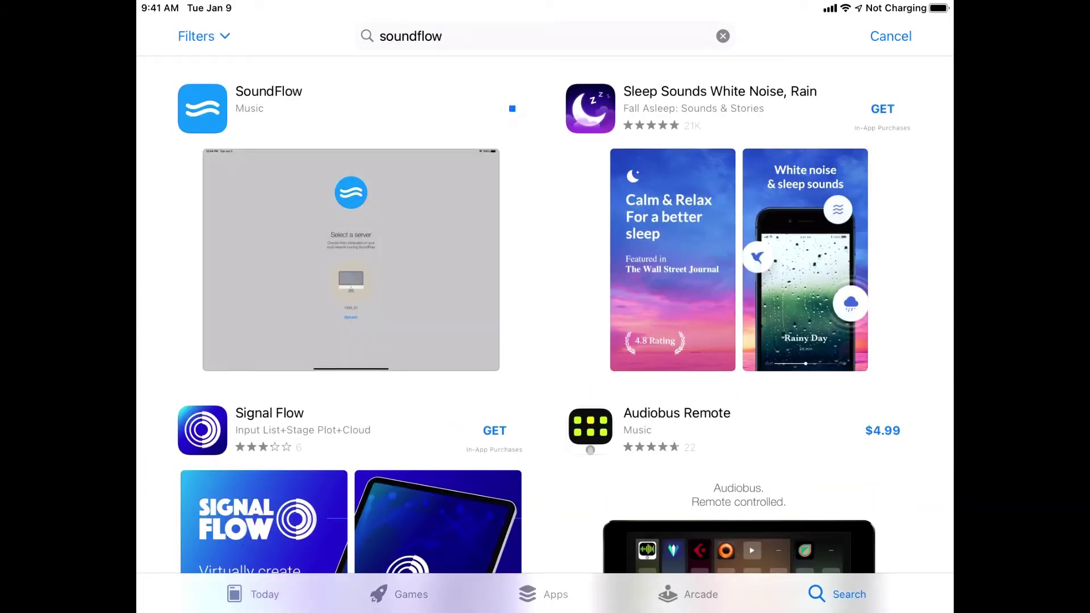
pyautogui.click(512, 108)
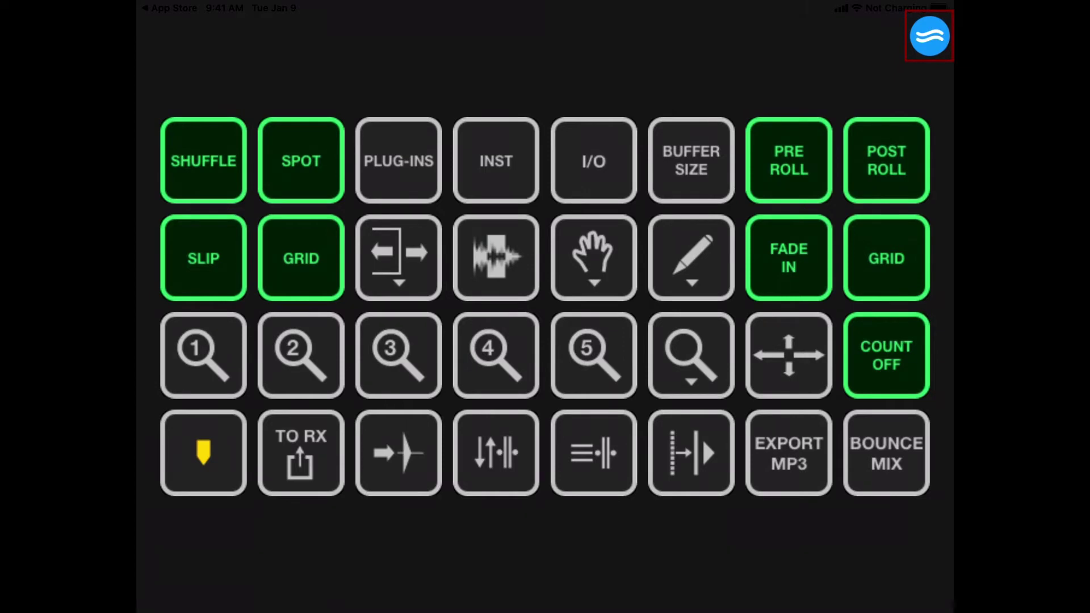
# Leave the Pro Tools deck shown on the iPad and reopen the SoundFlow app from the home screen.
pyautogui.click(929, 36)
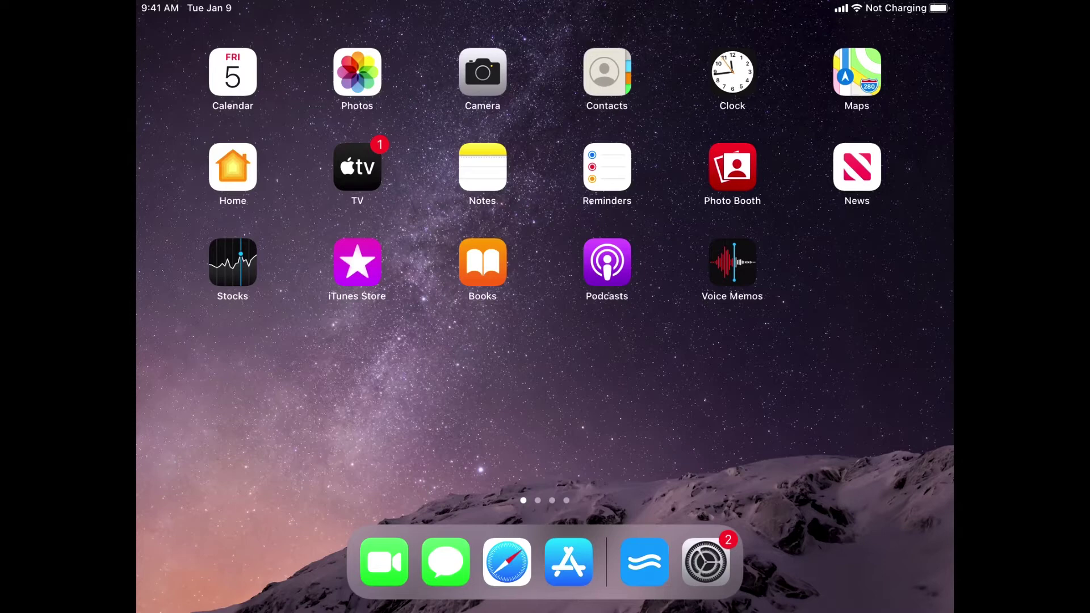
pyautogui.click(644, 562)
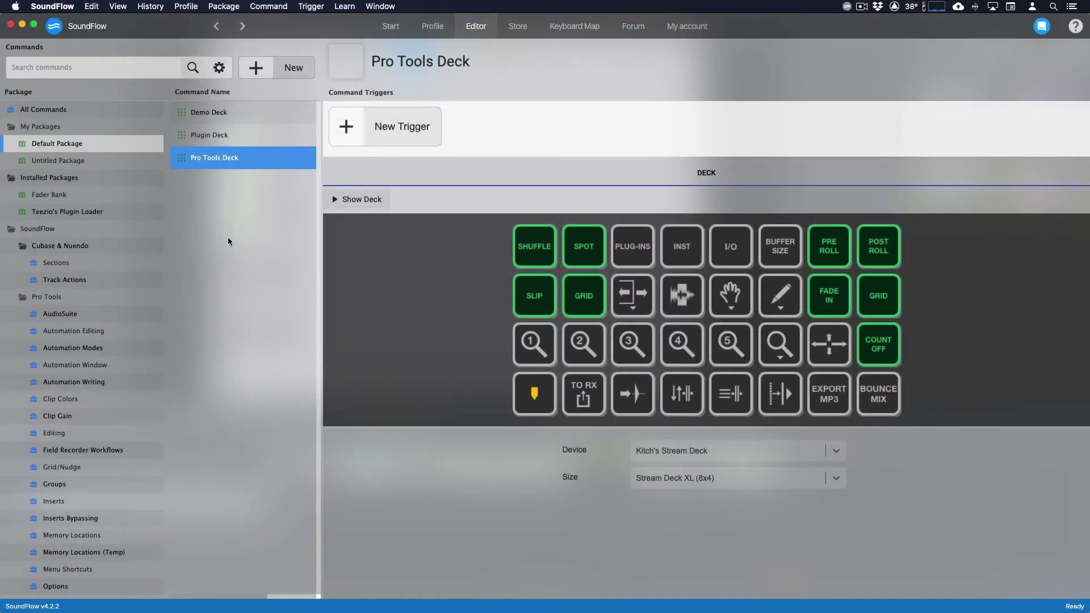
# On the Mac, create a macro named "Open Pro Tools Deck" in the Default Package.
pyautogui.click(147, 149)
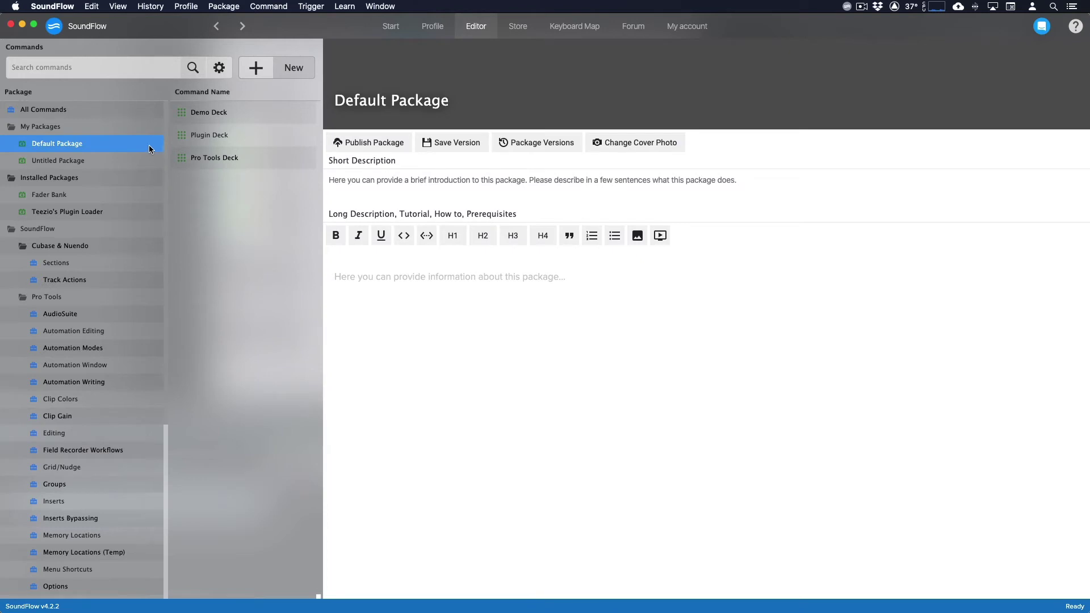
pyautogui.click(269, 77)
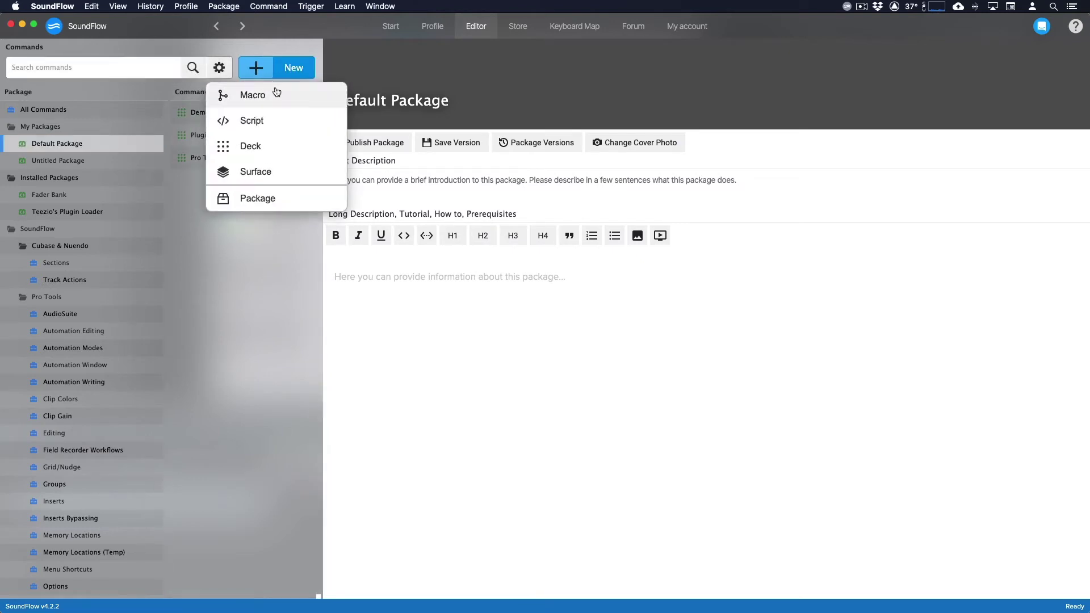
pyautogui.click(286, 101)
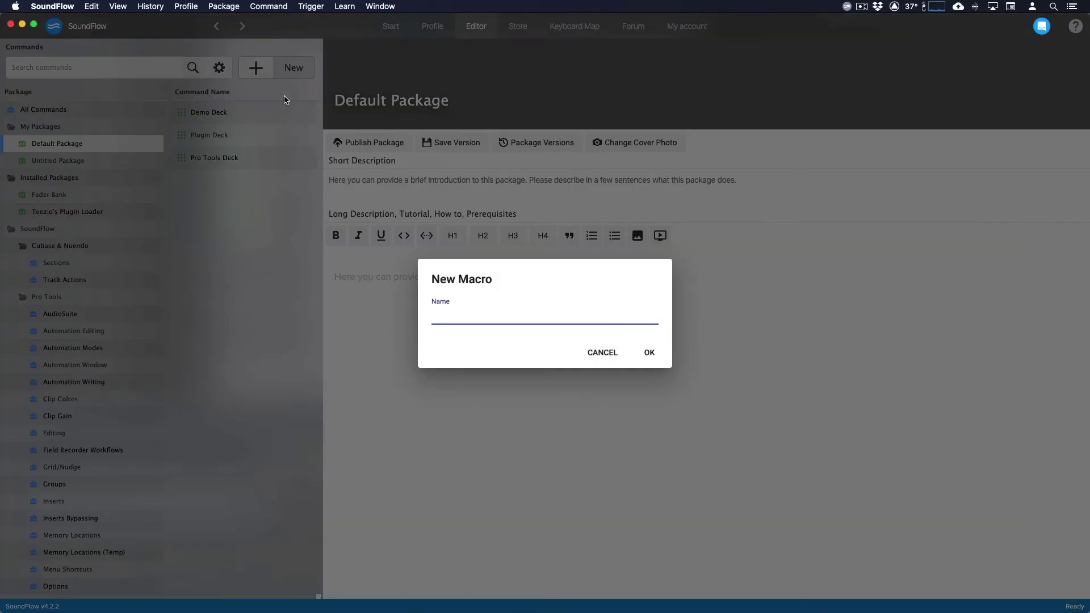
pyautogui.write('Open Pro Tools Deck')
pyautogui.press('Return')
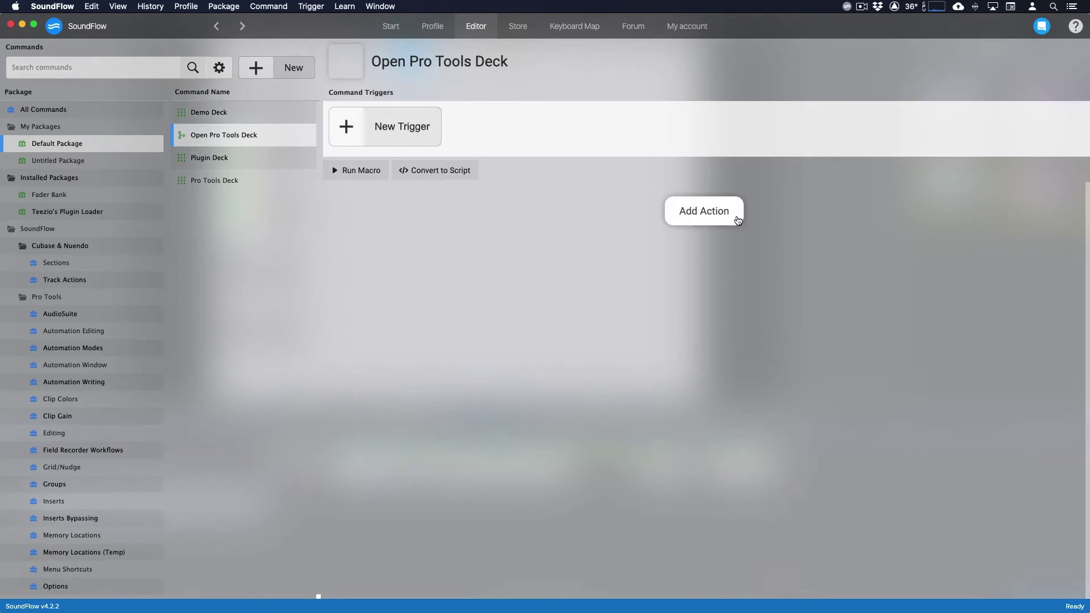
# Add the Open Deck (Show on Device) action to the Open Pro Tools Deck macro.
pyautogui.click(737, 220)
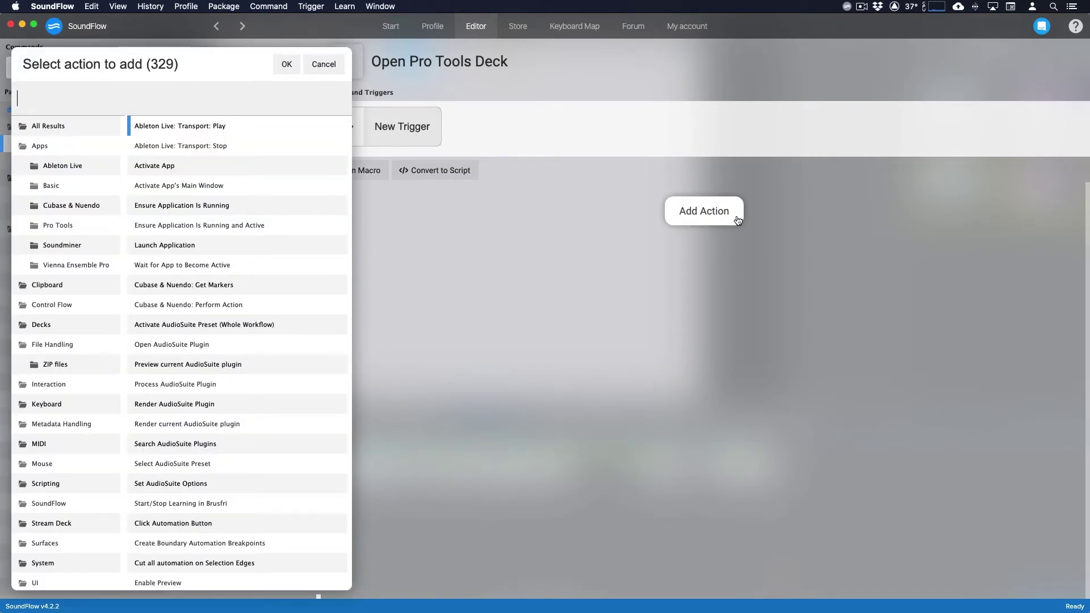
pyautogui.write('Ope')
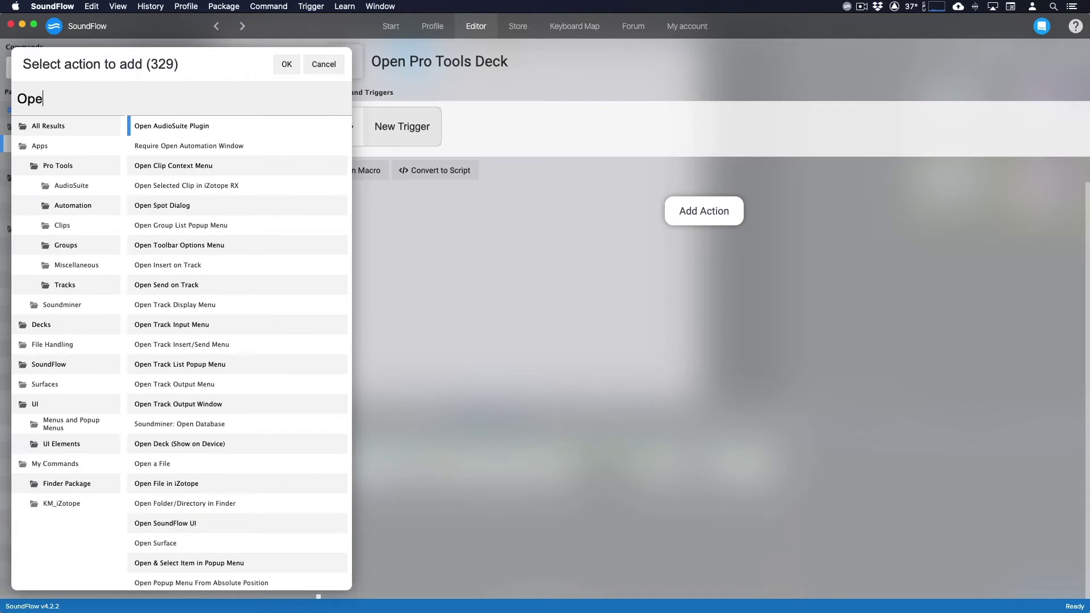
pyautogui.write('n Deck')
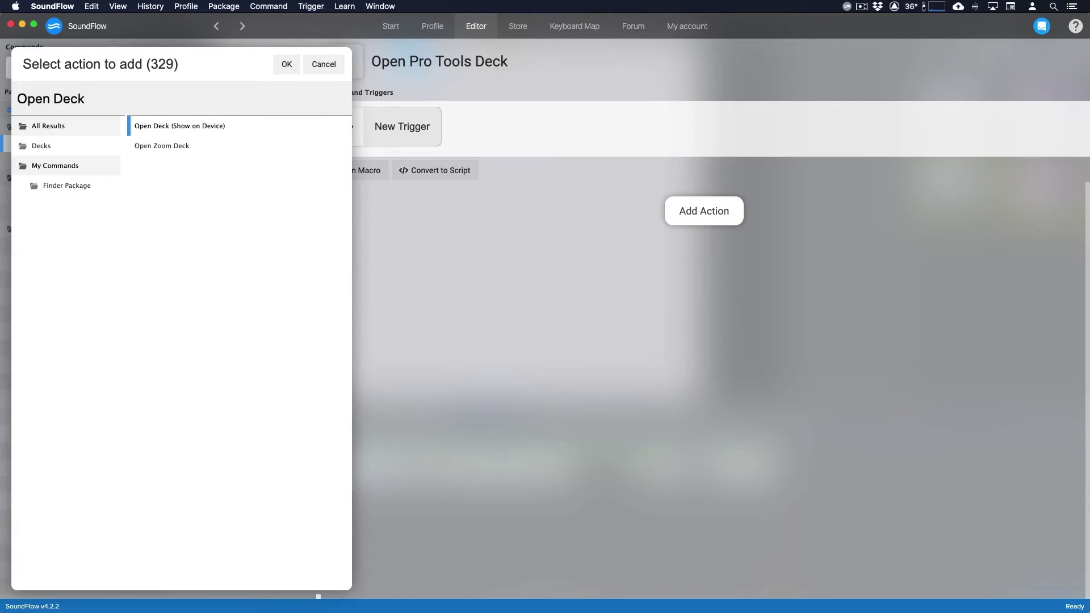
pyautogui.doubleClick(242, 129)
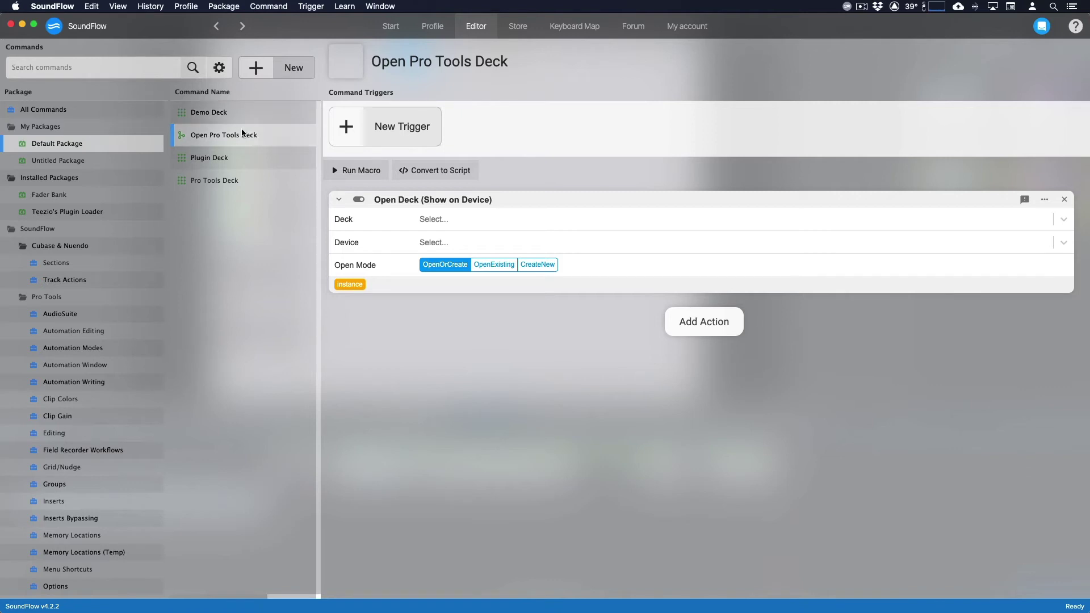
# Set the Open Deck action's deck to Default Package: Pro Tools Deck.
pyautogui.click(463, 222)
pyautogui.write('Pro')
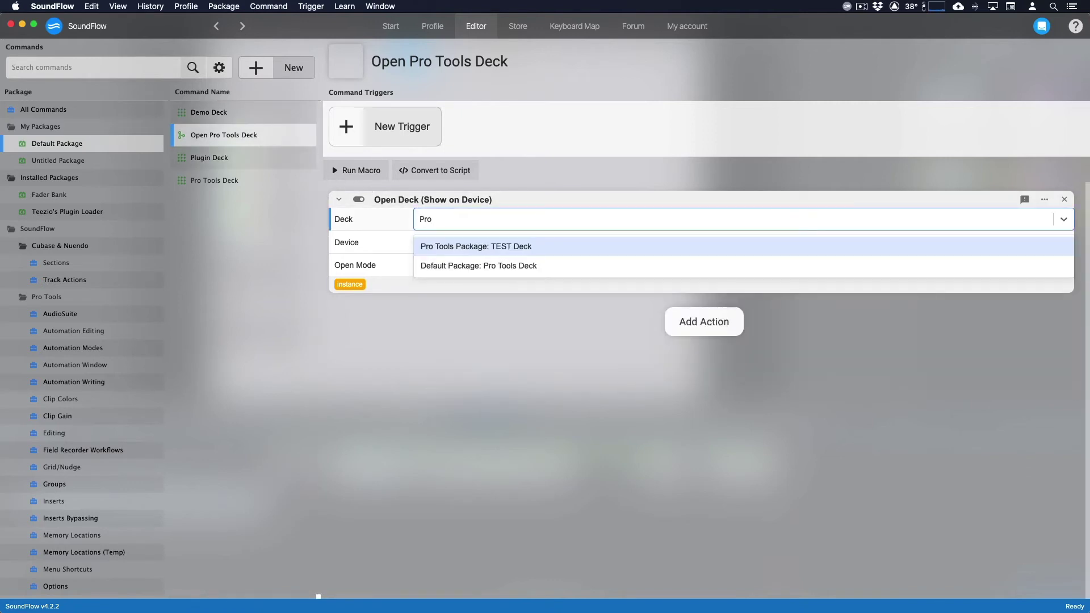
pyautogui.press('Down')
pyautogui.press('Return')
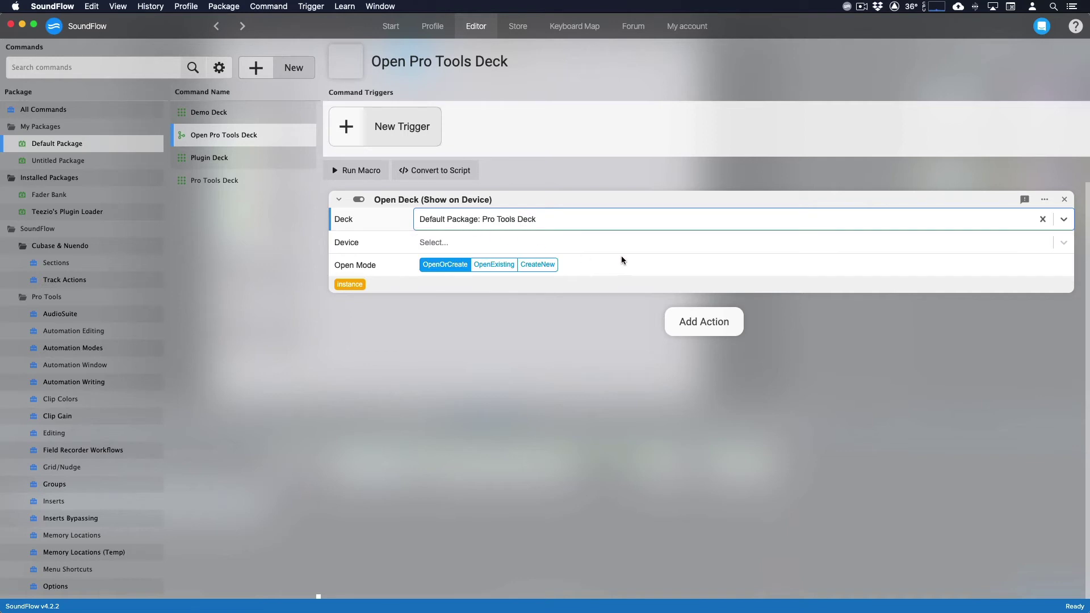
# Connect the SoundFlow app on the iPad to the iMac server.
pyautogui.click(649, 247)
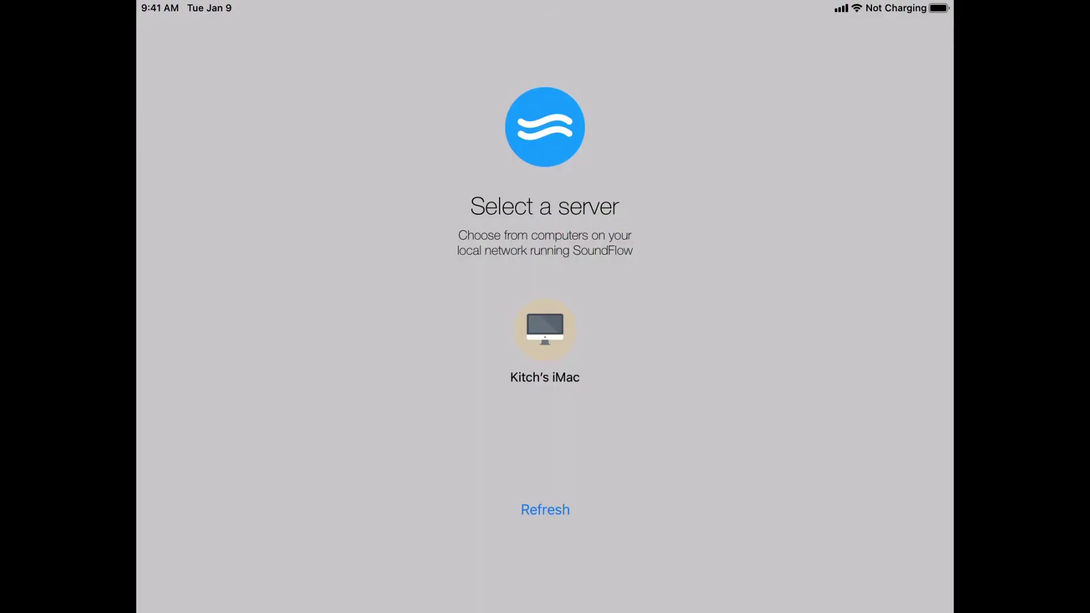
pyautogui.click(545, 329)
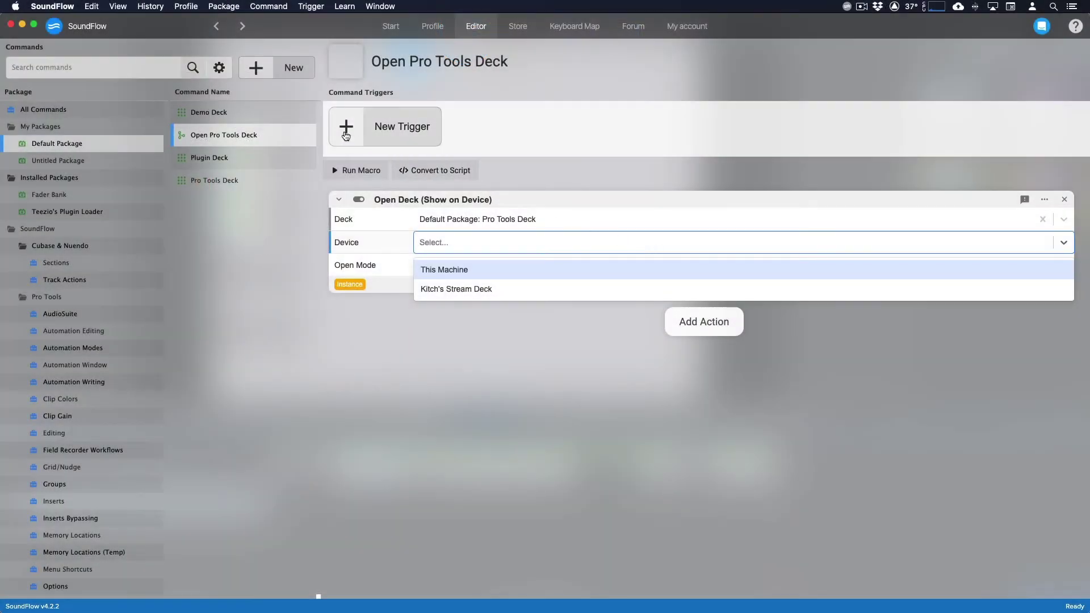
# Set the Open Deck action's device to the iPad Air and run the macro.
pyautogui.click(284, 114)
pyautogui.click(281, 134)
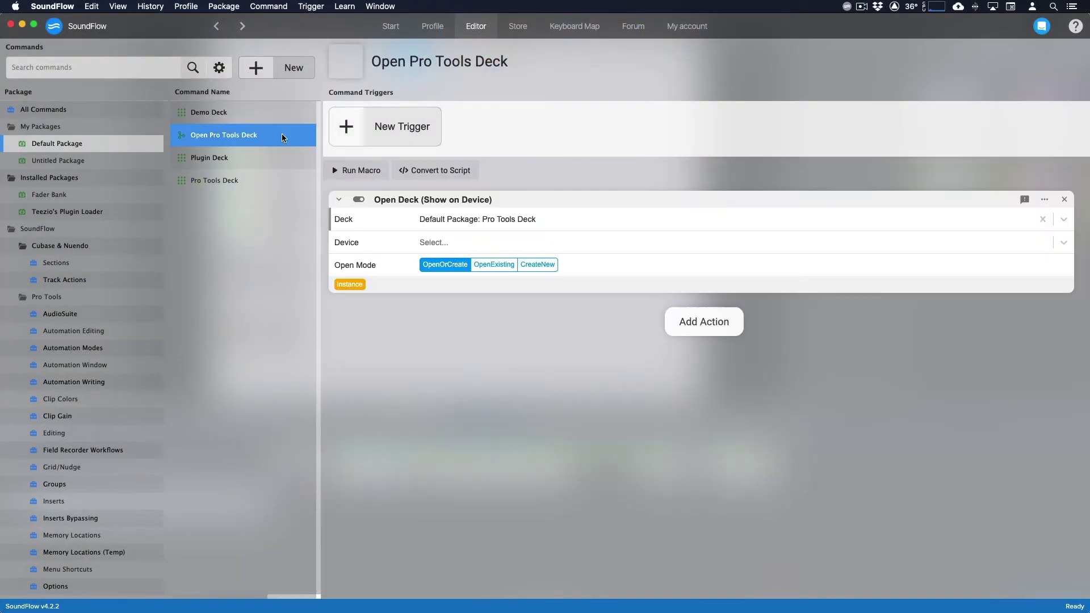
pyautogui.click(518, 243)
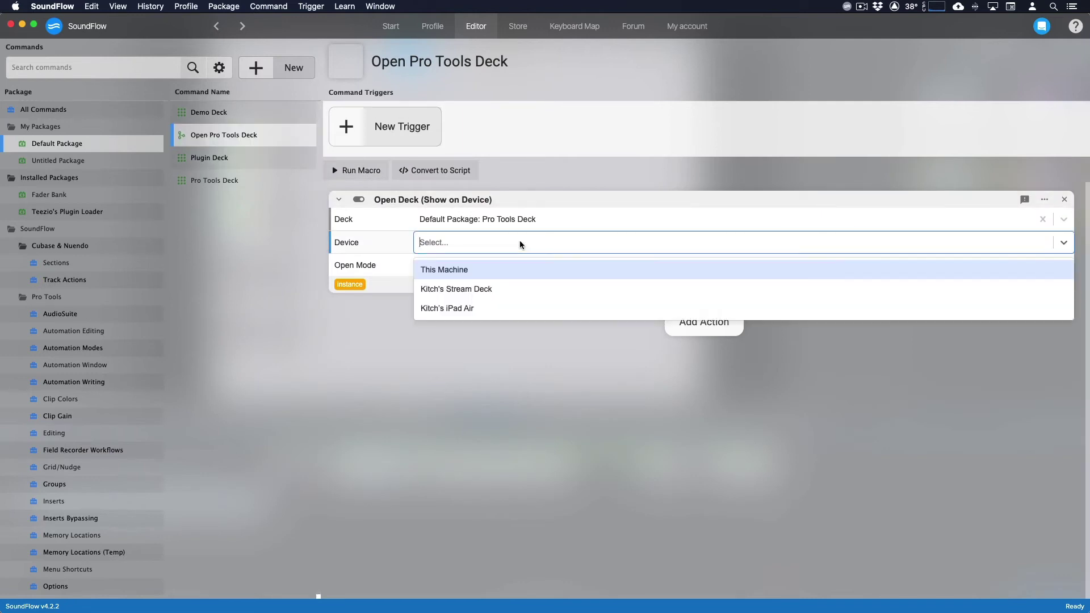
pyautogui.click(517, 310)
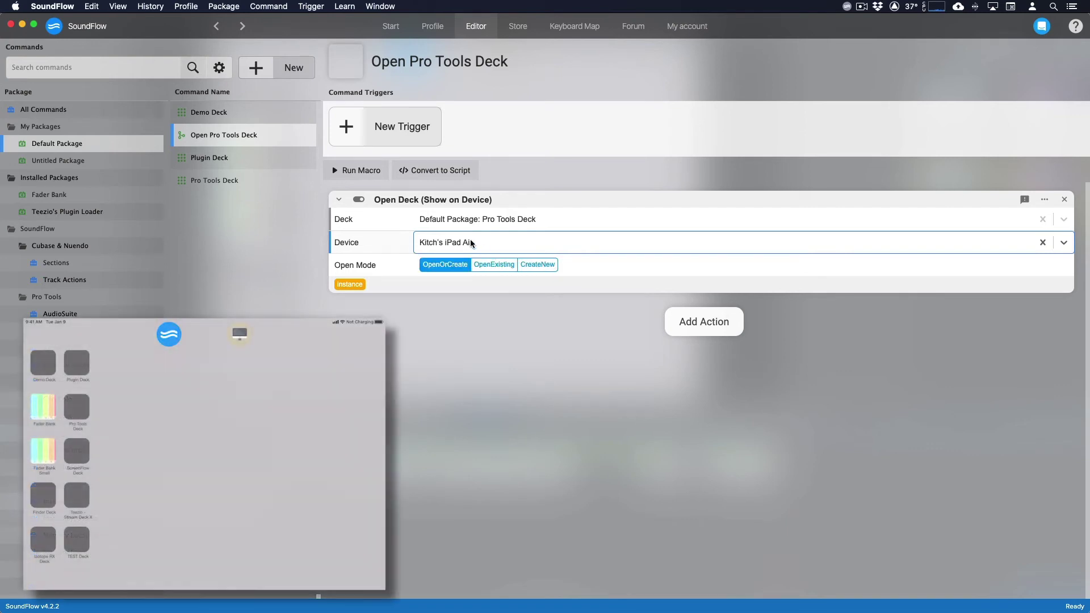
pyautogui.click(379, 181)
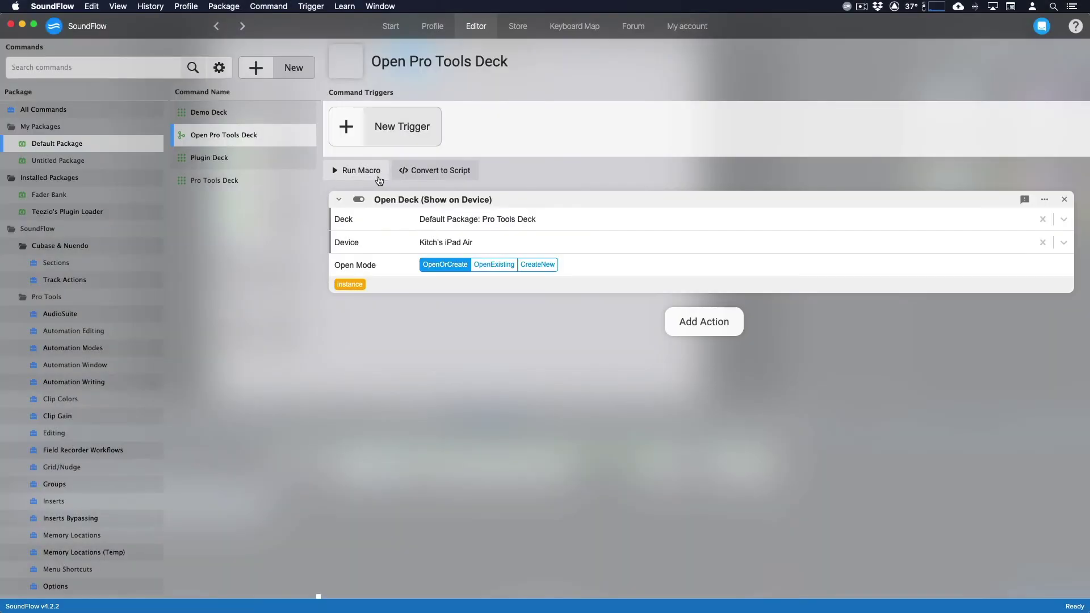
# Add a new trigger to the Open Pro Tools Deck macro and set its type to Application Trigger.
pyautogui.click(357, 143)
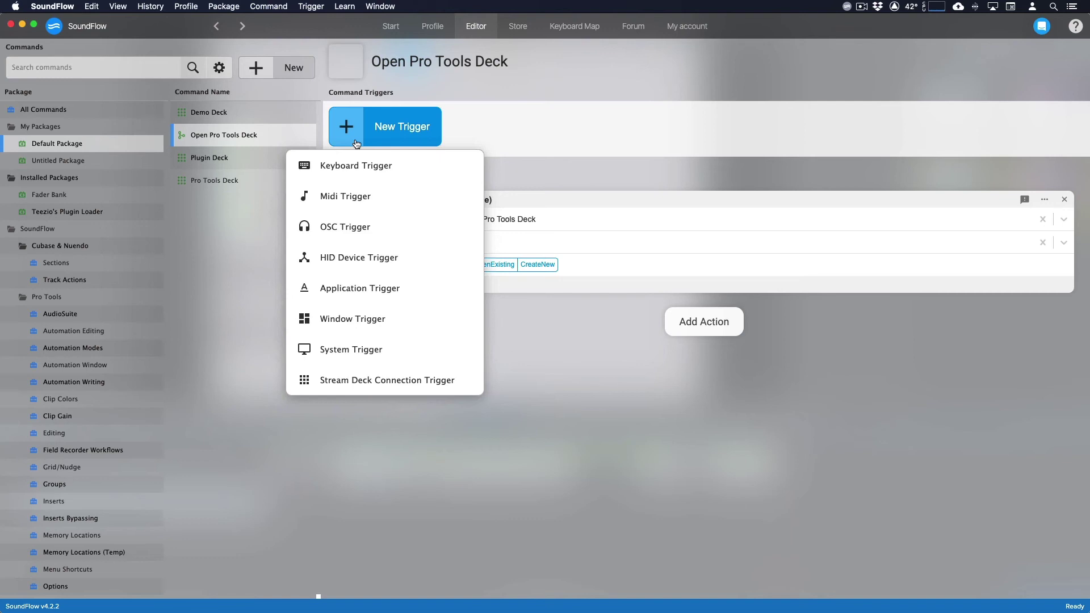
pyautogui.click(406, 165)
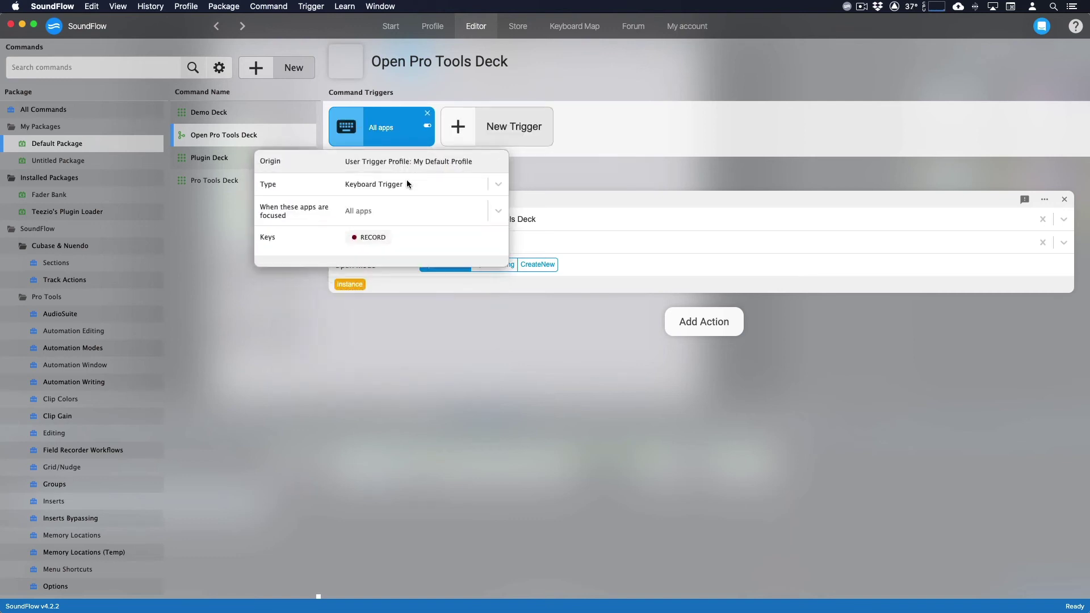
pyautogui.click(407, 211)
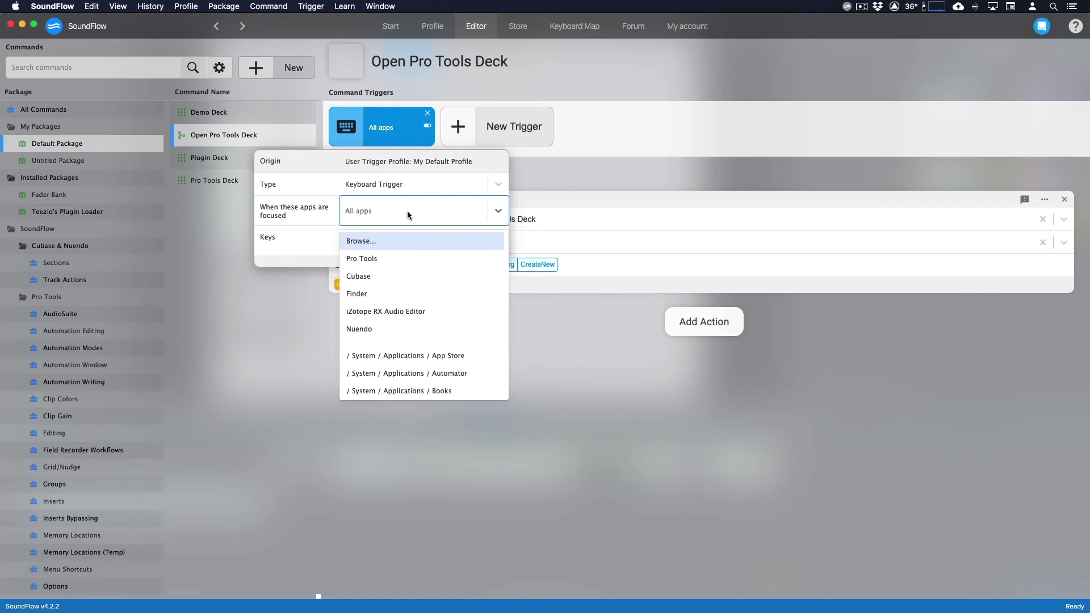
pyautogui.click(408, 186)
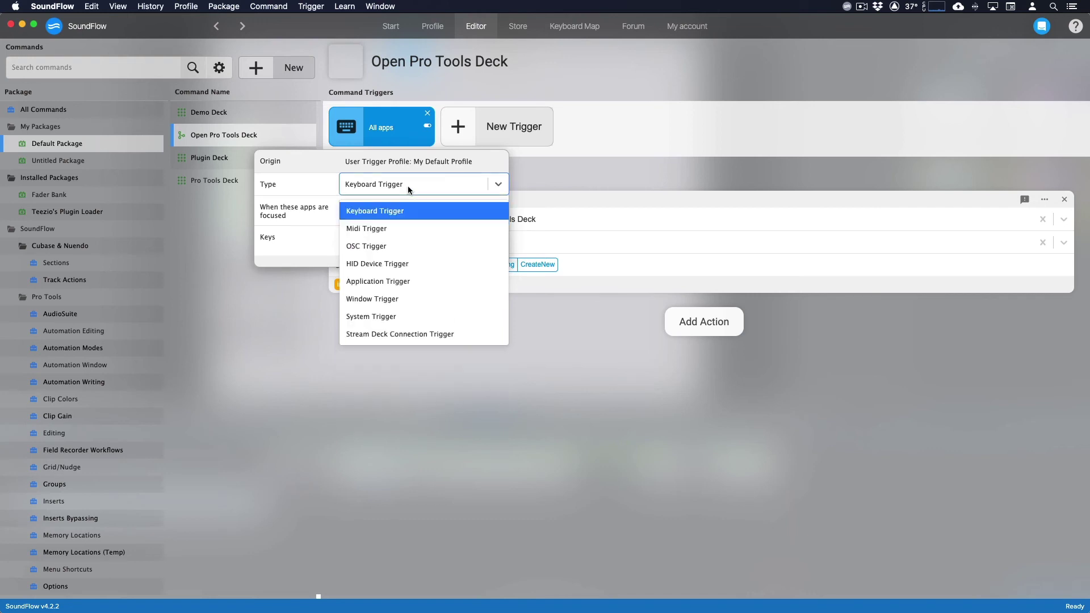
pyautogui.click(420, 279)
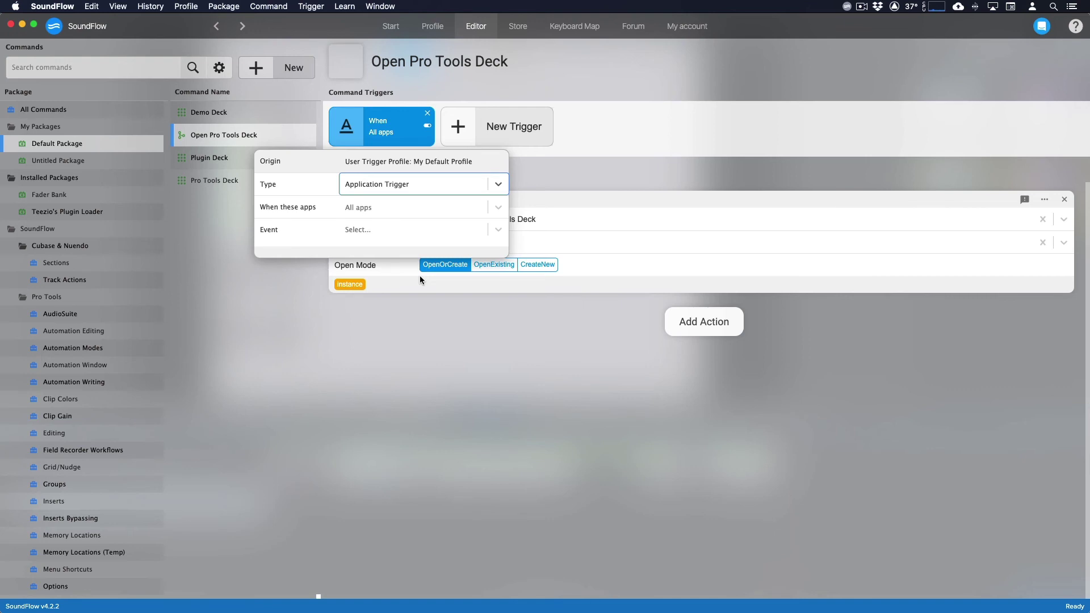
# Set the application trigger to the Pro Tools app with the Activate event, and switch between applications to test it.
pyautogui.click(406, 208)
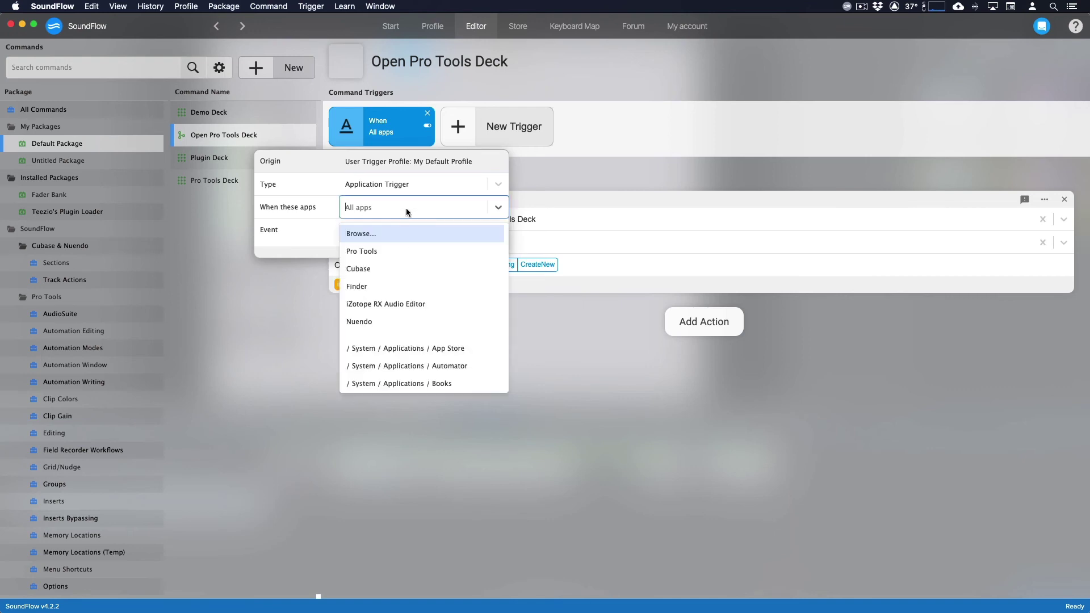
pyautogui.write('Pro')
pyautogui.press('Return')
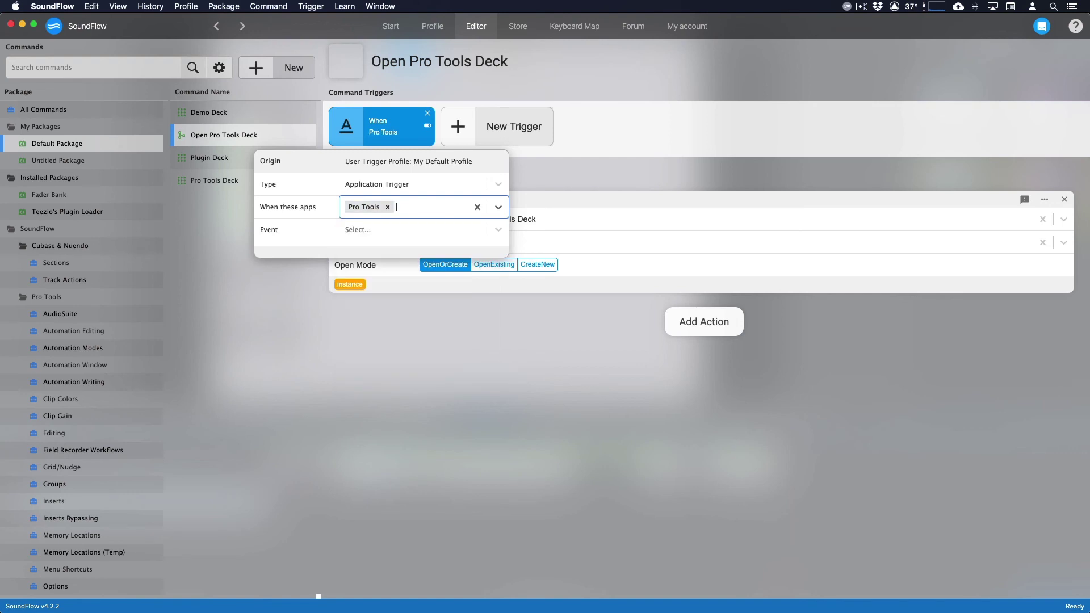
pyautogui.click(374, 232)
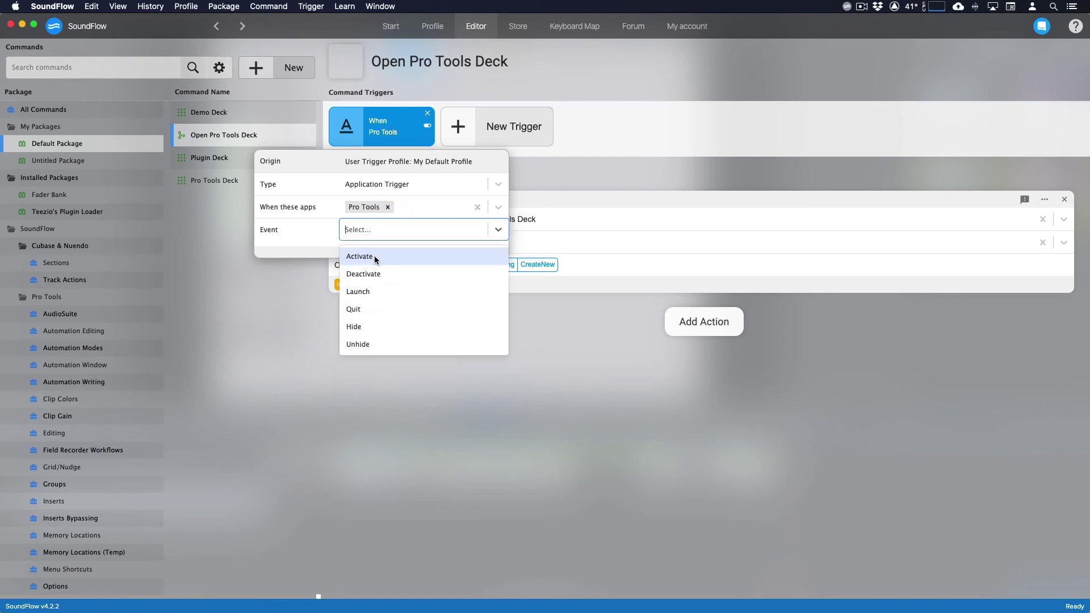
pyautogui.click(374, 260)
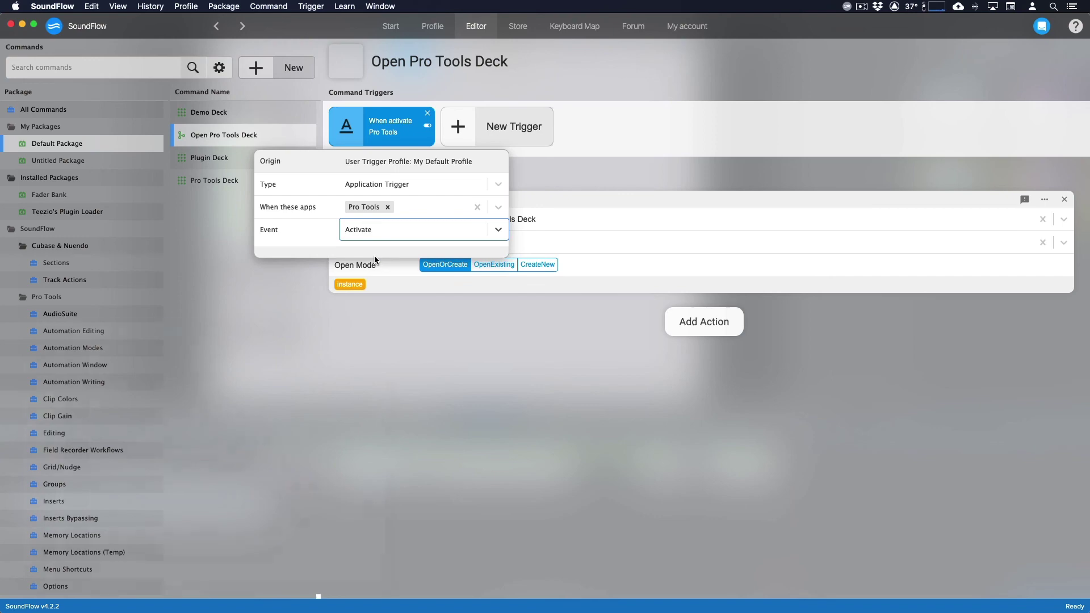
pyautogui.click(425, 305)
pyautogui.press('super+Tab')
pyautogui.press('super+Tab')
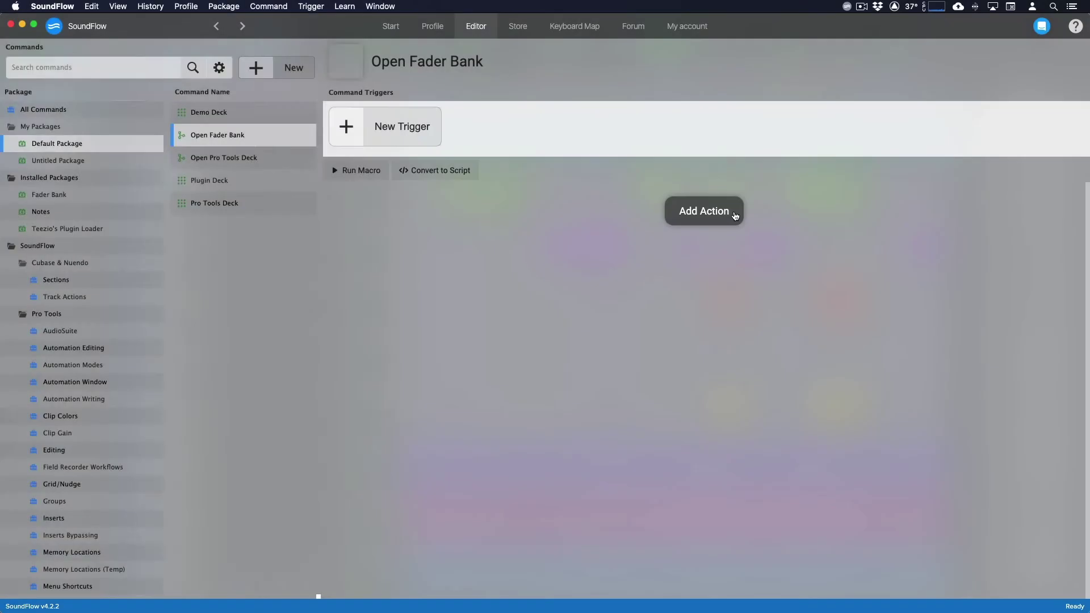
# Add the Open Surface action to the Open Fader Bank macro and open its Surface choices.
pyautogui.click(733, 215)
pyautogui.write('Open Surface')
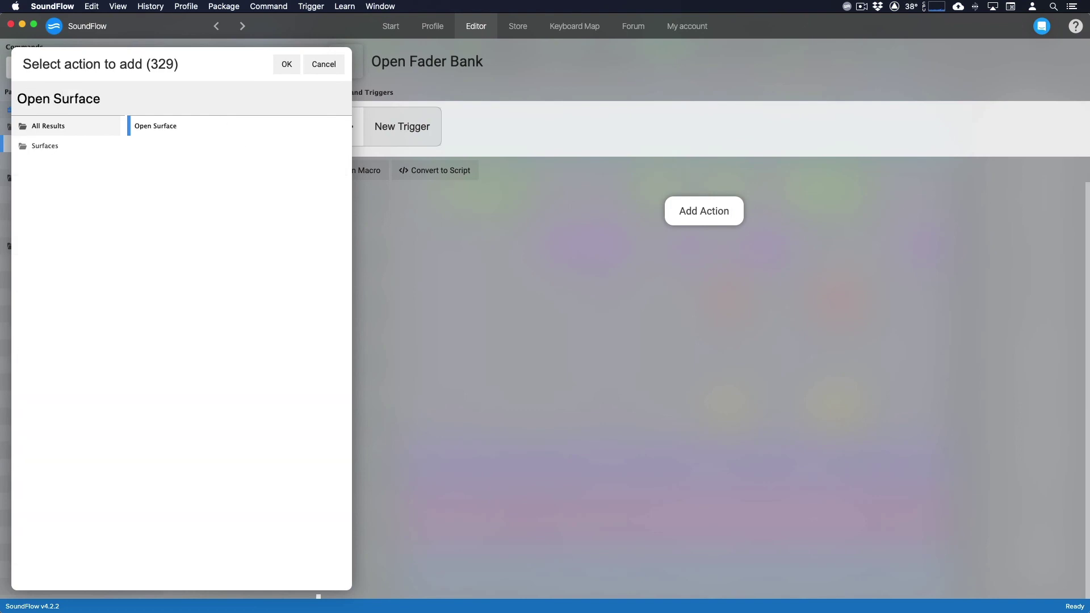
pyautogui.doubleClick(210, 126)
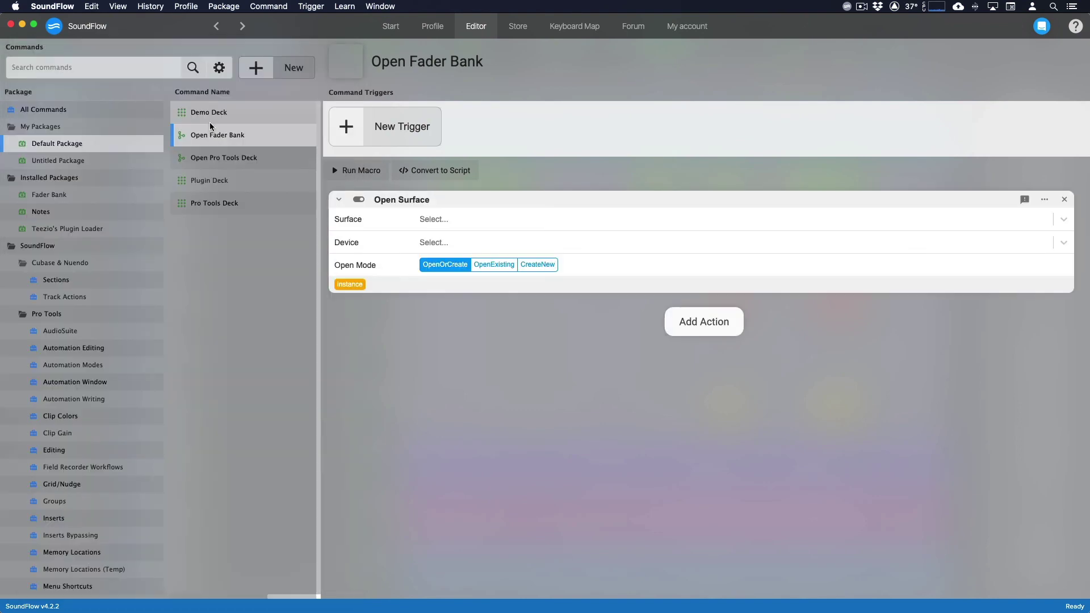
pyautogui.click(590, 223)
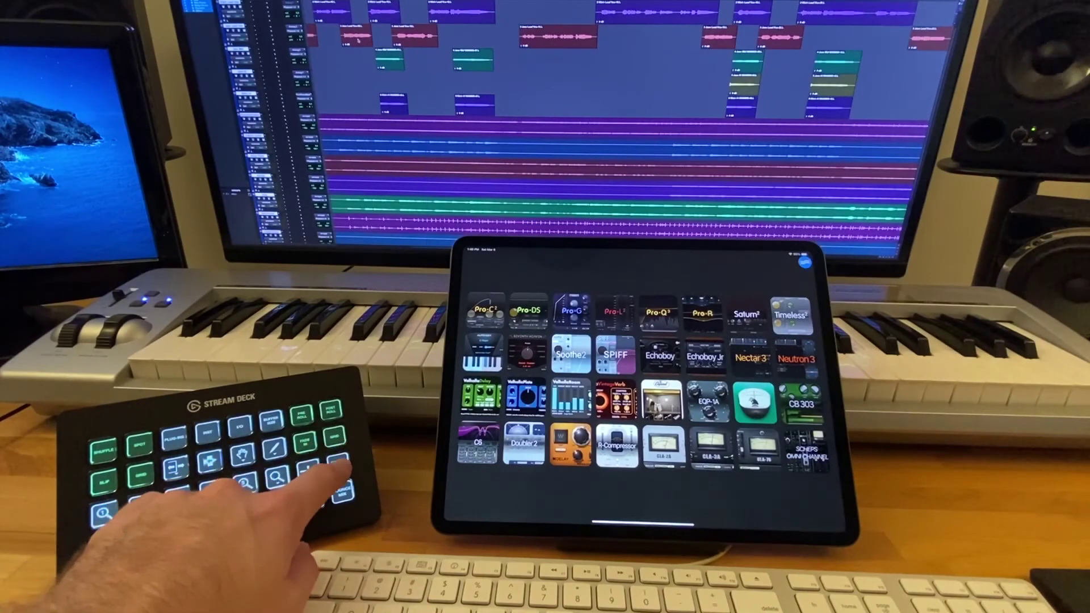